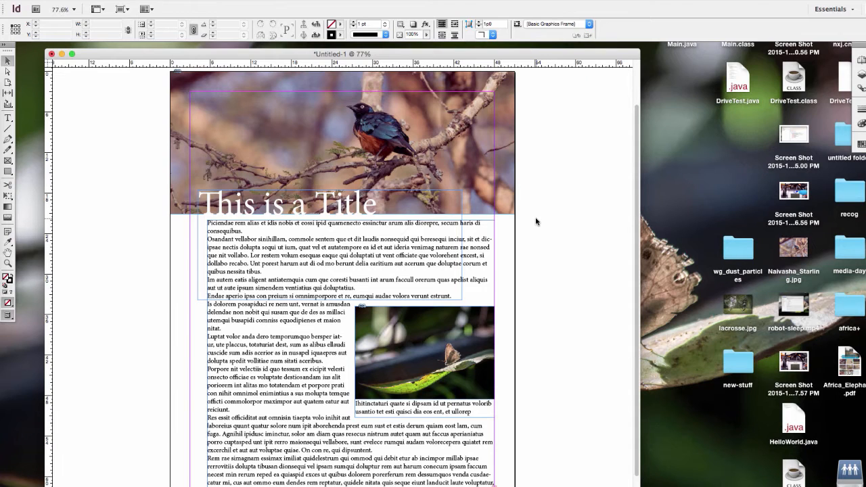
Step: Change the font of all the body text to Apple Chancery
{"action": "double_click", "coordinate": [281, 376]}
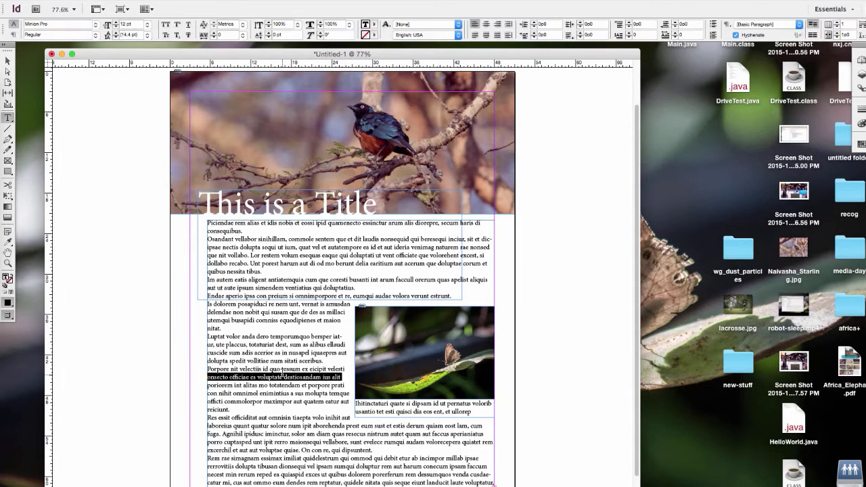
{"action": "triple_click", "coordinate": [281, 376]}
{"action": "key", "text": "super+a"}
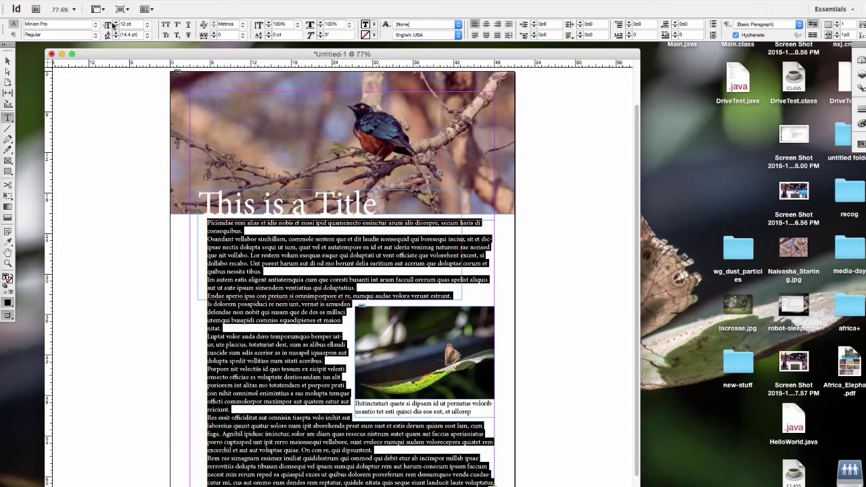
{"action": "left_click", "coordinate": [95, 24]}
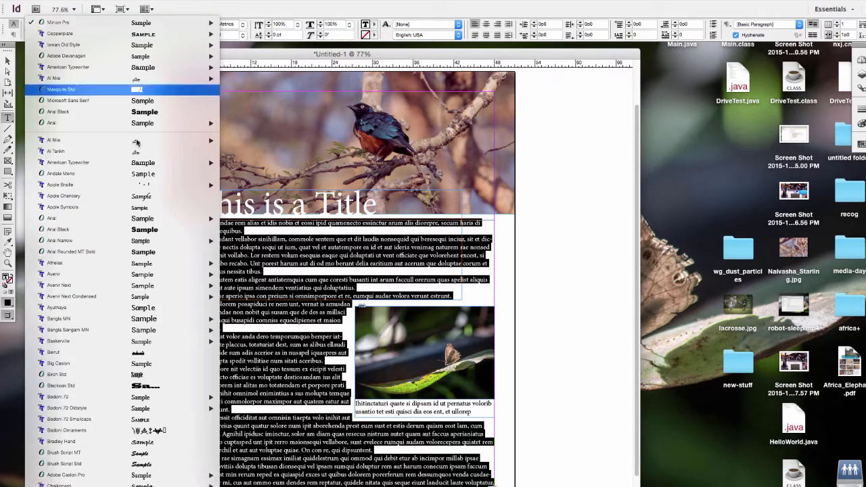
{"action": "left_click", "coordinate": [121, 195]}
Step: Check the Apple Chancery font on the full body text, undo the font change and deselect the frame
{"action": "triple_click", "coordinate": [238, 376]}
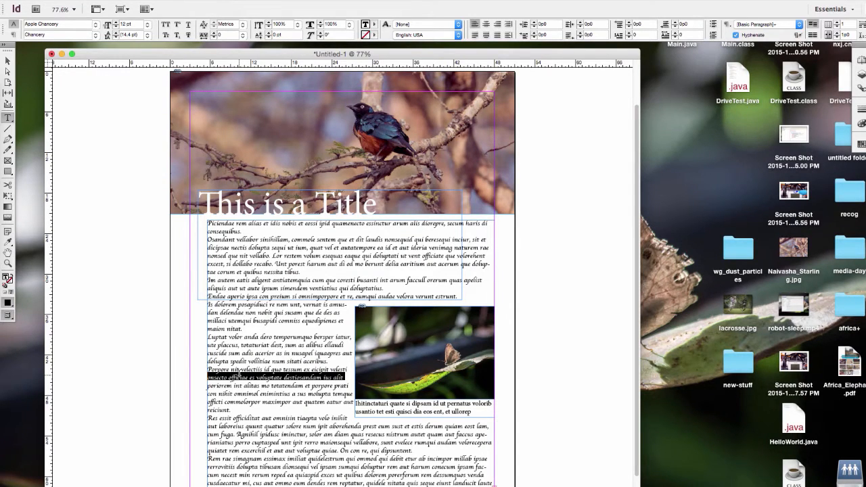
{"action": "triple_click", "coordinate": [253, 361]}
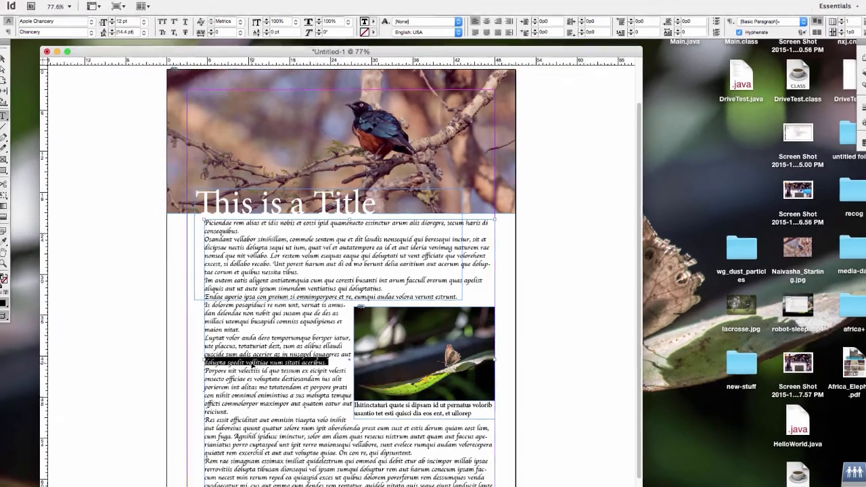
{"action": "key", "text": "super+a"}
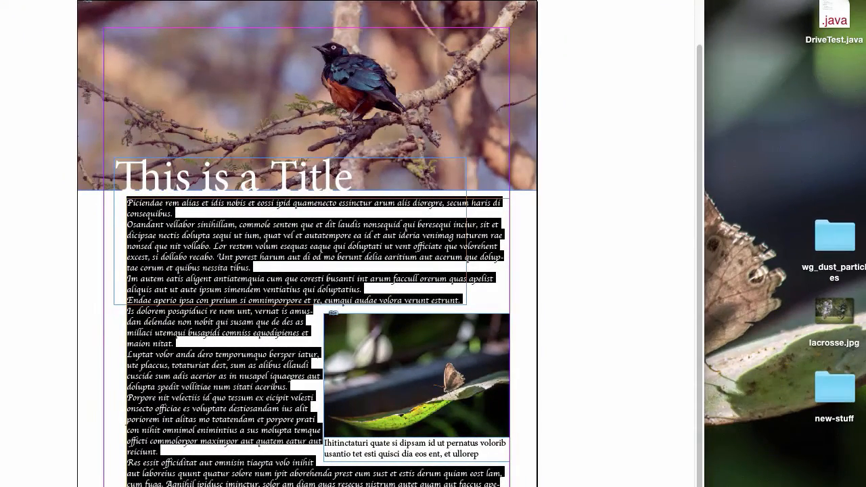
{"action": "left_click", "coordinate": [70, 313]}
{"action": "triple_click", "coordinate": [155, 354]}
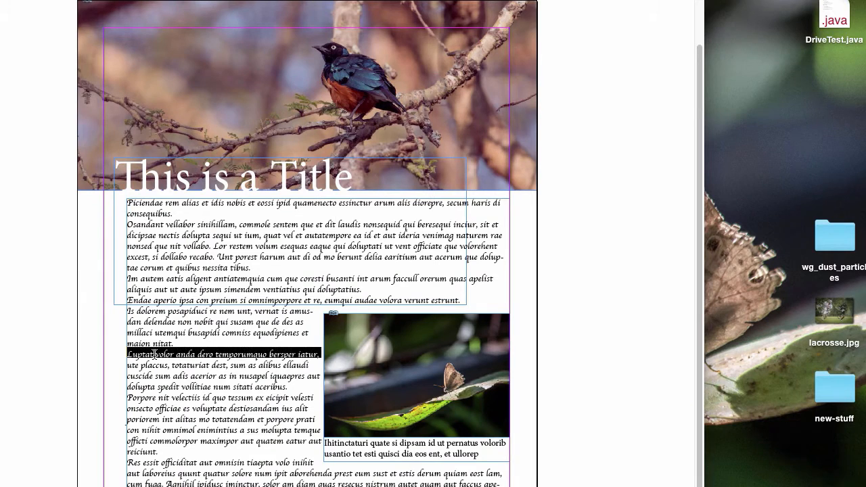
{"action": "key", "text": "super+a"}
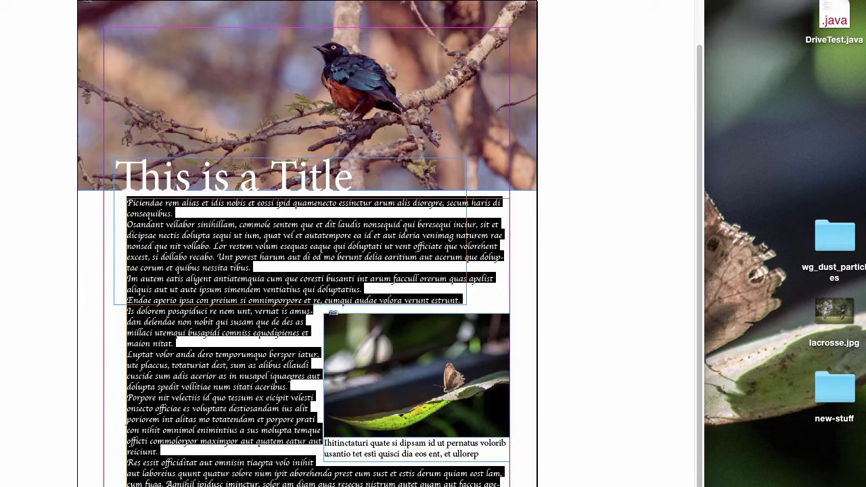
{"action": "left_click", "coordinate": [147, 307]}
{"action": "key", "text": "super+z"}
{"action": "left_click", "coordinate": [184, 369]}
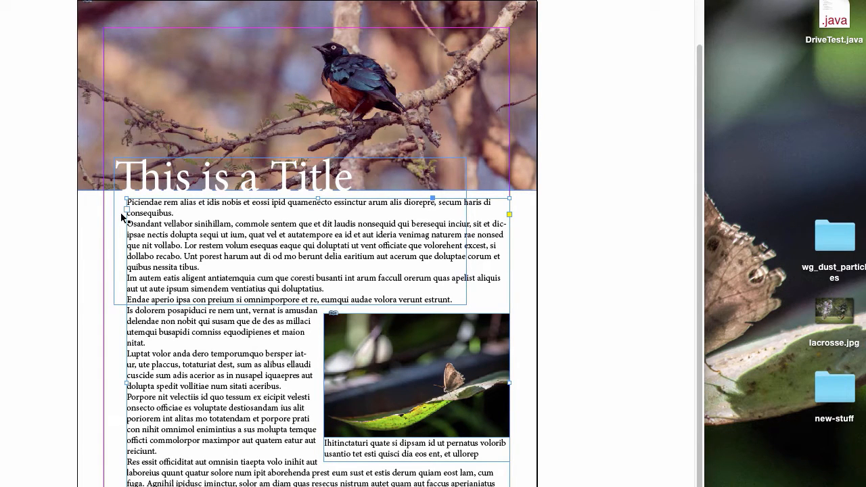
{"action": "left_click", "coordinate": [597, 262]}
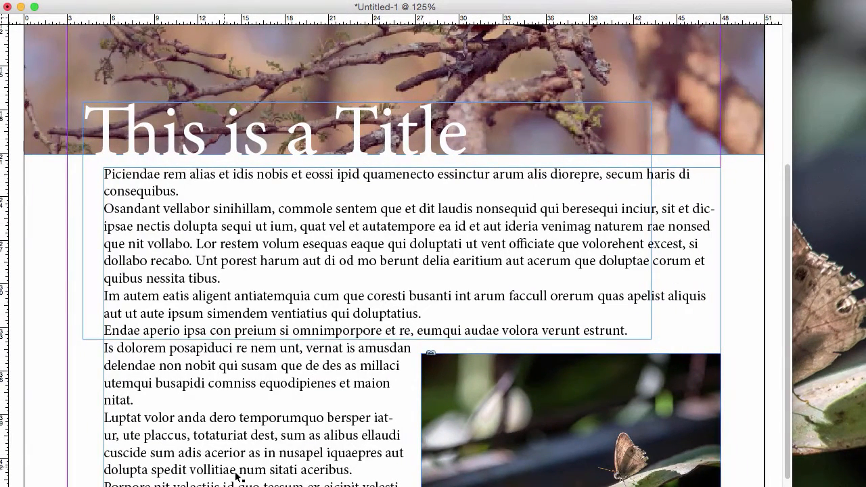
Step: Switch to the text editor and delete the [1] citation mark at the end of the second paragraph about starlings
{"action": "left_click", "coordinate": [324, 486]}
{"action": "left_click", "coordinate": [411, 271]}
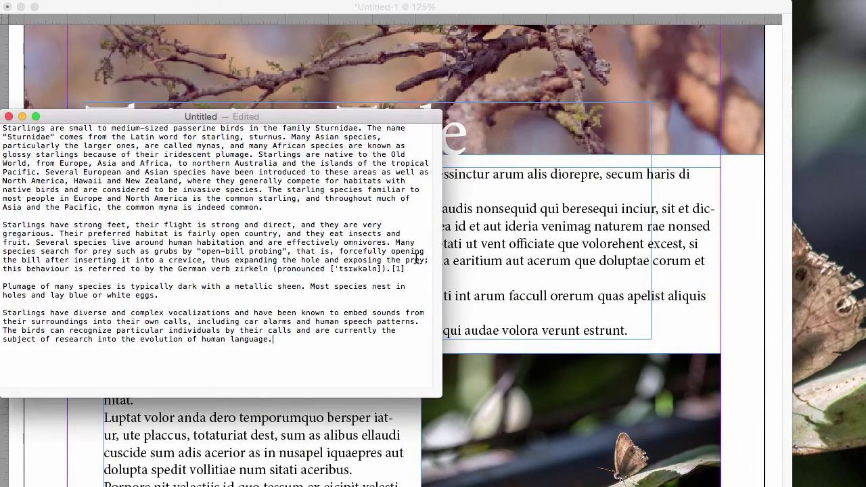
{"action": "key", "text": "BackSpace"}
{"action": "key", "text": "BackSpace"}
{"action": "key", "text": "BackSpace"}
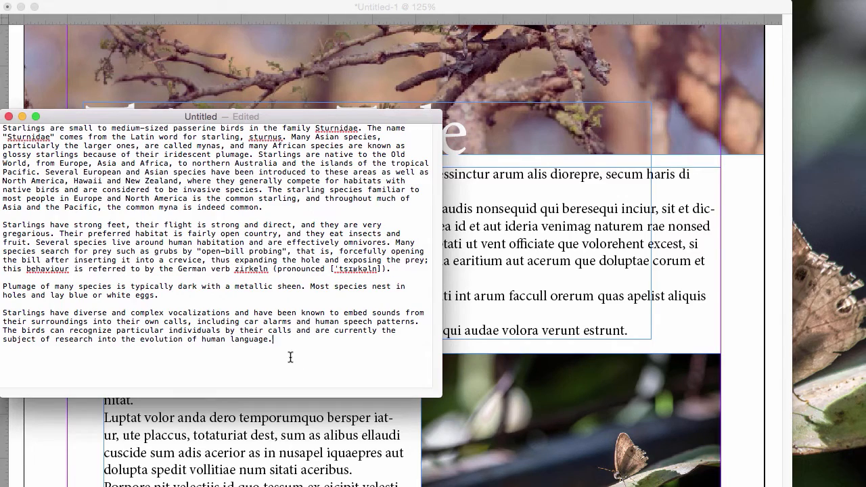
Step: Copy the entire starlings text, return to InDesign and replace all the placeholder body text with it
{"action": "left_click_drag", "start_coordinate": [289, 360], "coordinate": [3, 127]}
{"action": "key", "text": "super+Tab"}
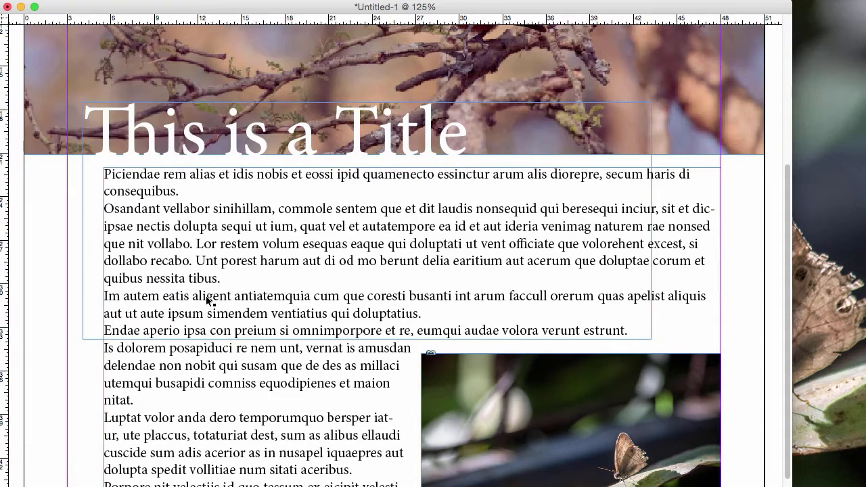
{"action": "triple_click", "coordinate": [184, 259]}
{"action": "key", "text": "super+a"}
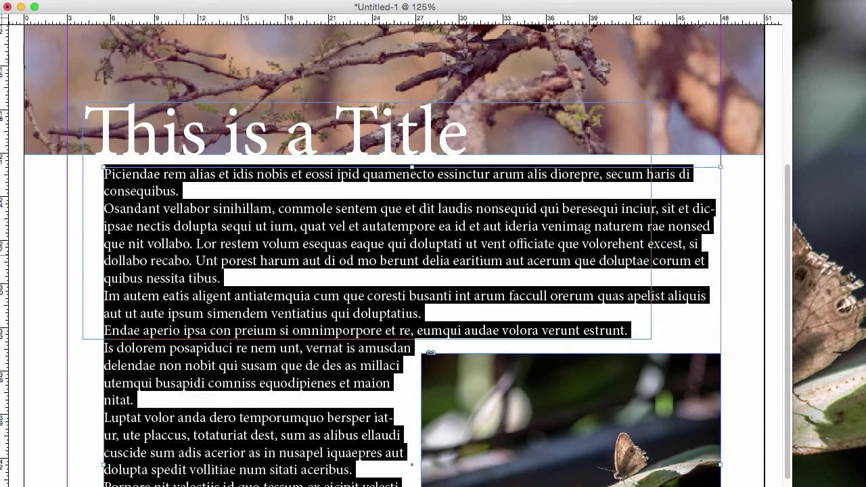
{"action": "key", "text": "super+v"}
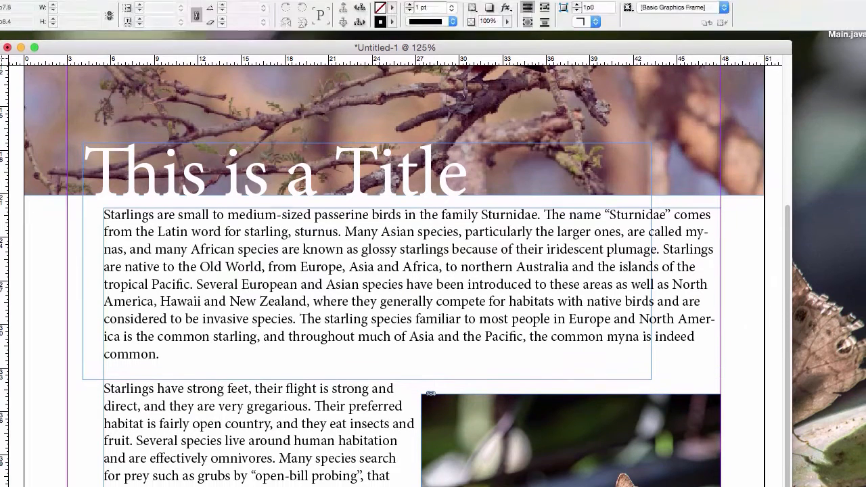
Step: Hide the frame edges in the document view
{"action": "left_click", "coordinate": [164, 7]}
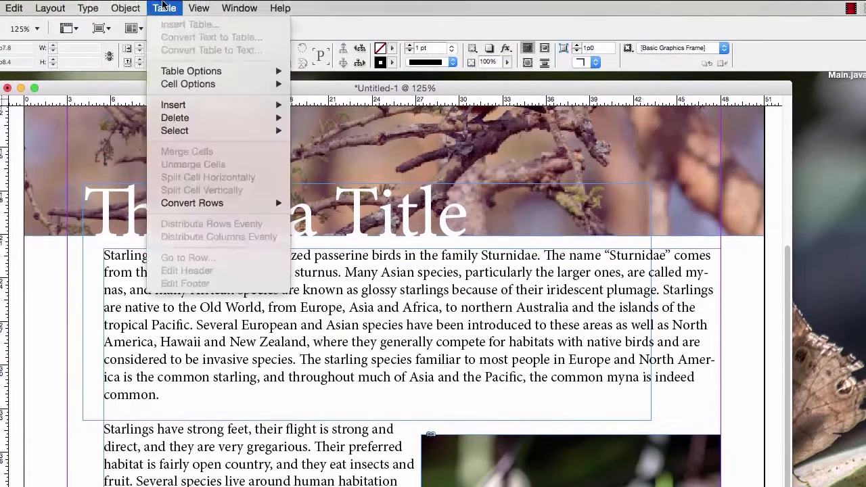
{"action": "mouse_move", "coordinate": [198, 8]}
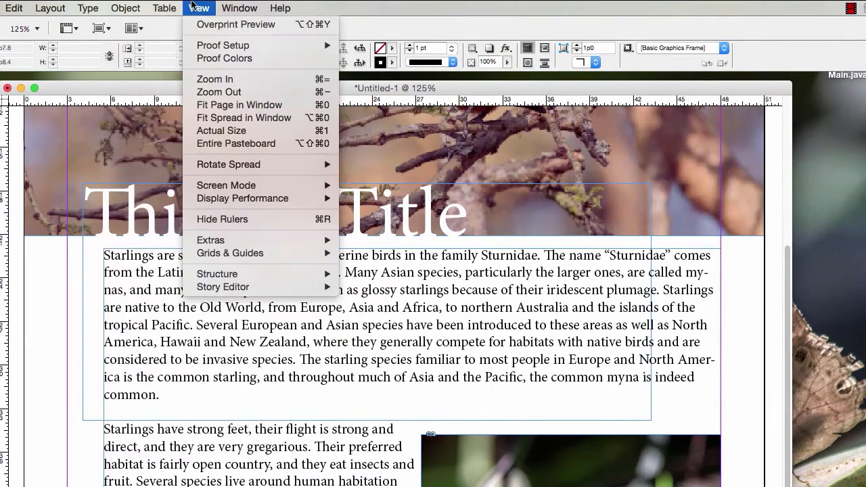
{"action": "mouse_move", "coordinate": [234, 241]}
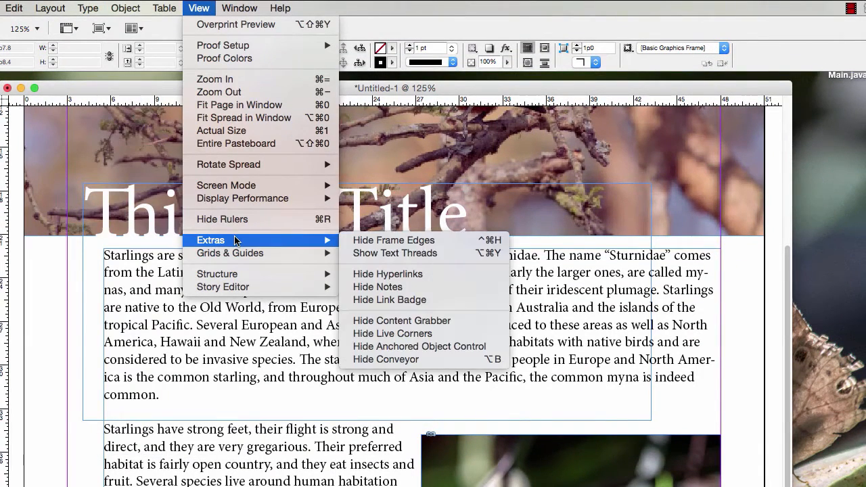
{"action": "left_click", "coordinate": [383, 241]}
Step: Narrow the body text frame from its right side into a single column, leaving a small gap before the butterfly photo
{"action": "scroll", "coordinate": [764, 318], "scroll_direction": "down", "scroll_amount": 4}
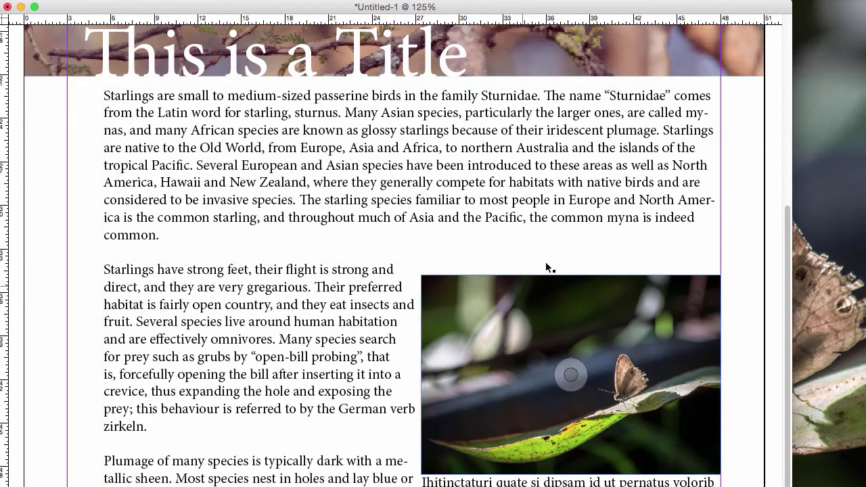
{"action": "left_click", "coordinate": [611, 201]}
{"action": "left_click_drag", "start_coordinate": [720, 387], "coordinate": [418, 369]}
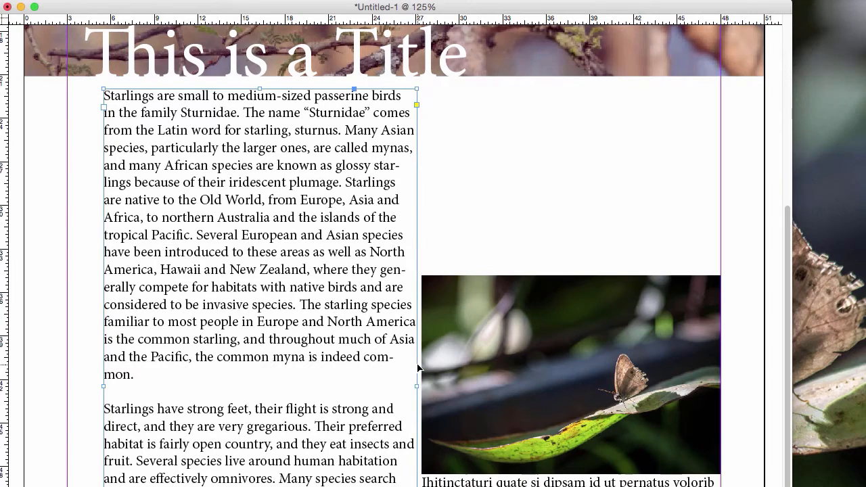
{"action": "left_click", "coordinate": [81, 74]}
{"action": "left_click", "coordinate": [266, 196]}
{"action": "left_click_drag", "start_coordinate": [415, 384], "coordinate": [402, 385]}
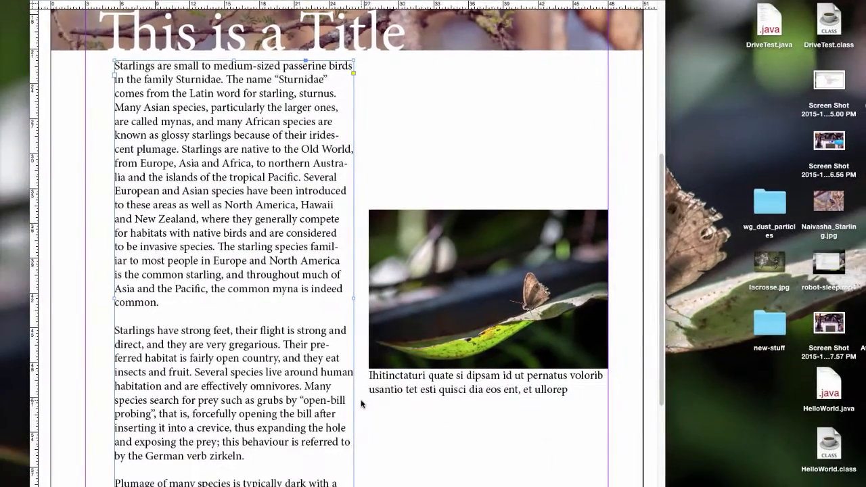
Step: Load the overset text from the bottom of the body text column for placing in another frame
{"action": "scroll", "coordinate": [361, 403], "scroll_direction": "down", "scroll_amount": 4}
{"action": "scroll", "coordinate": [357, 403], "scroll_direction": "down", "scroll_amount": 1}
{"action": "left_click", "coordinate": [353, 403]}
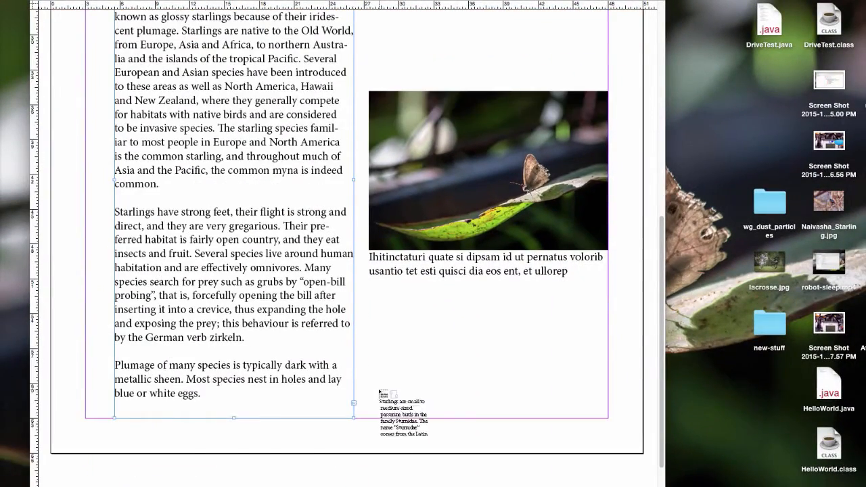
Step: Try to place the overset text in the empty area above the butterfly photo, undoing each placement
{"action": "scroll", "coordinate": [406, 331], "scroll_direction": "up", "scroll_amount": 2}
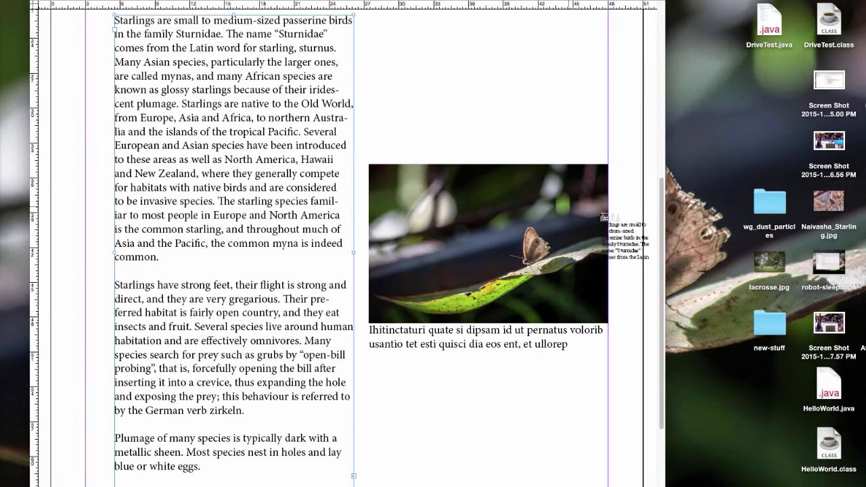
{"action": "scroll", "coordinate": [659, 203], "scroll_direction": "up", "scroll_amount": 3}
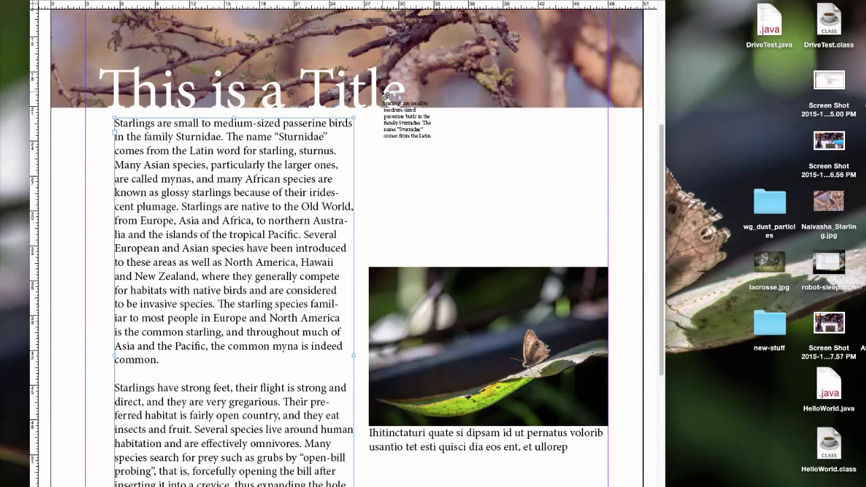
{"action": "left_click", "coordinate": [383, 95]}
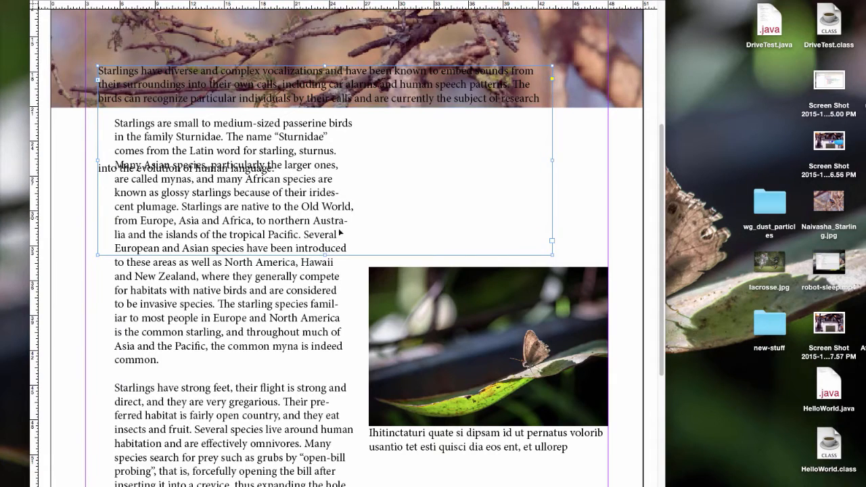
{"action": "key", "text": "super+z"}
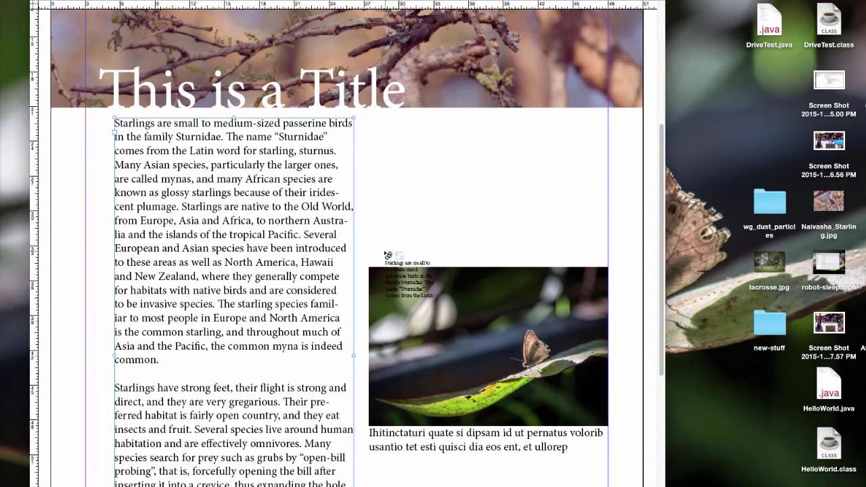
{"action": "left_click", "coordinate": [384, 255]}
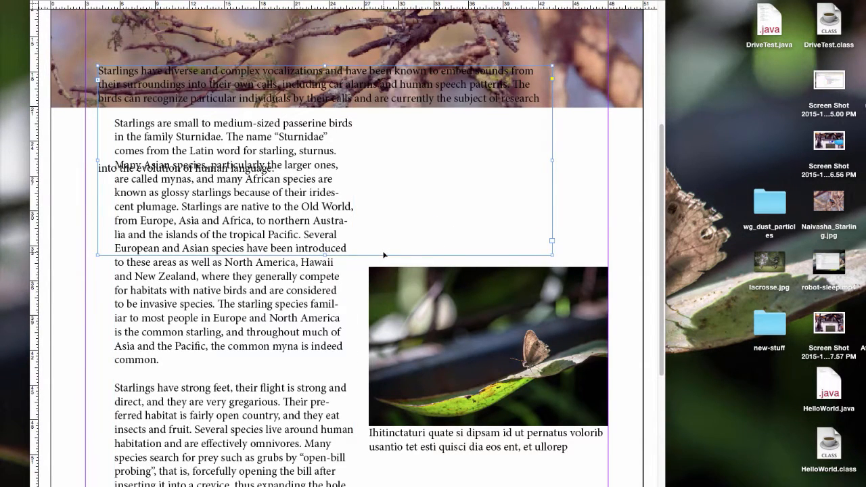
{"action": "key", "text": "super+z"}
Step: Place the overset text in a new threaded frame and resize it to the photo's column width, starting level with the first column's top
{"action": "left_click", "coordinate": [357, 280]}
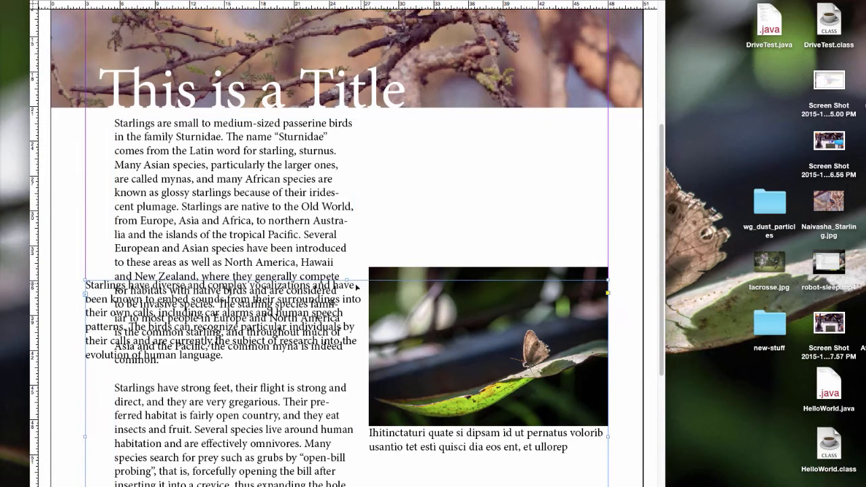
{"action": "left_click_drag", "start_coordinate": [84, 436], "coordinate": [370, 395]}
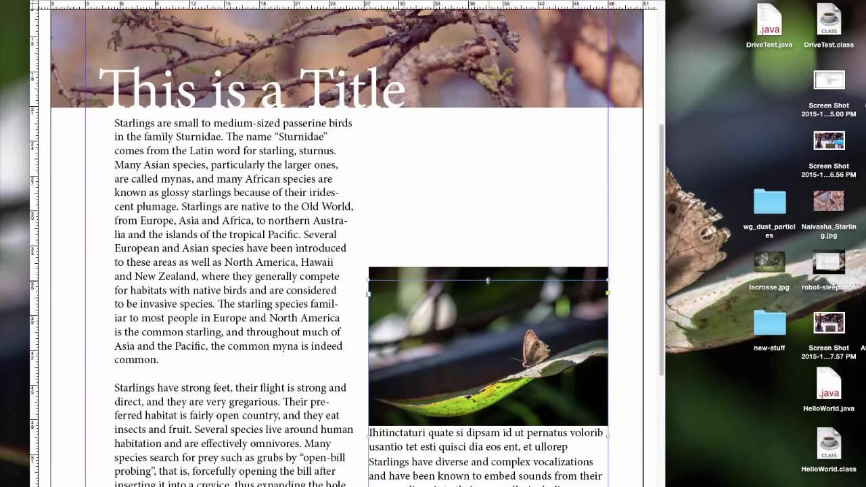
{"action": "left_click_drag", "start_coordinate": [488, 280], "coordinate": [484, 118]}
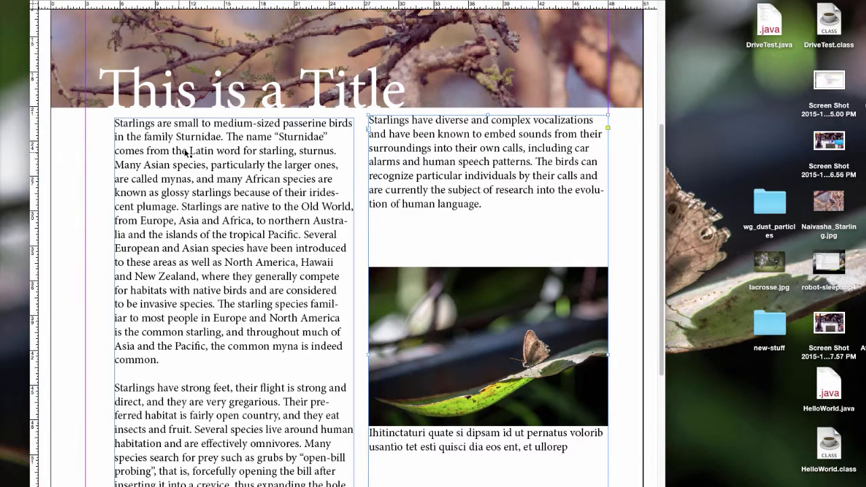
Step: Add a horizontal guide under the first line of body text and lower the second column's top edge to align both first lines
{"action": "left_click", "coordinate": [648, 179]}
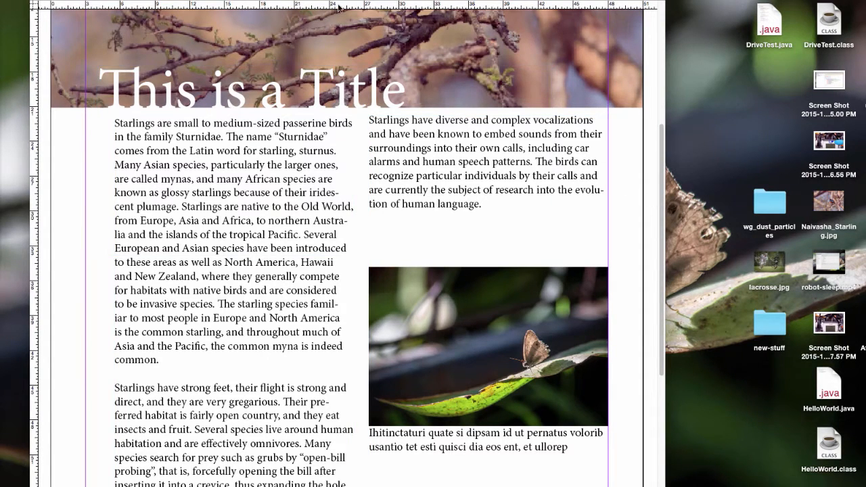
{"action": "left_click_drag", "start_coordinate": [340, 8], "coordinate": [356, 126]}
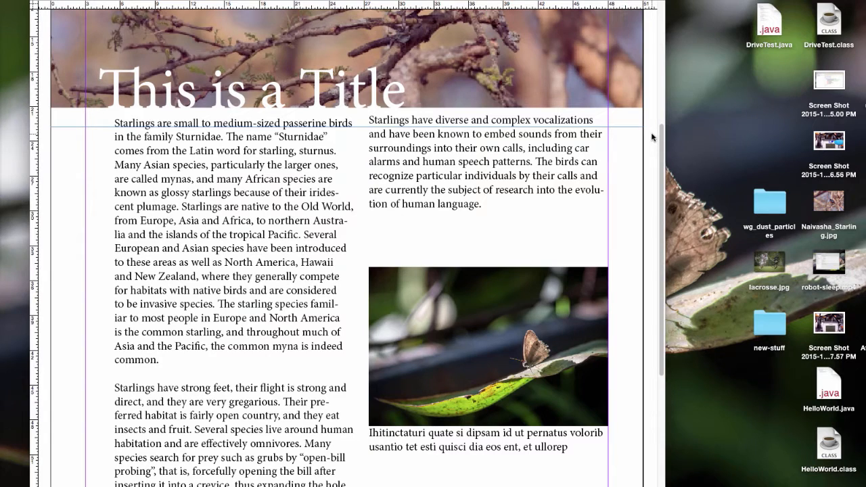
{"action": "left_click", "coordinate": [570, 155]}
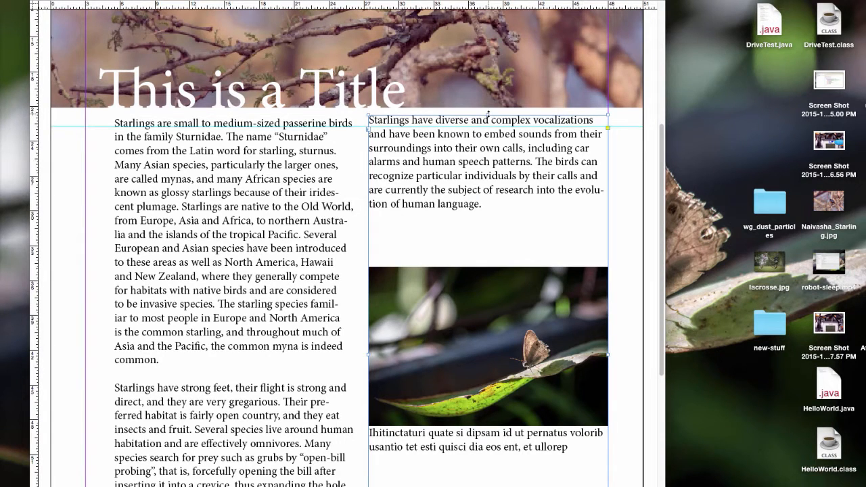
{"action": "left_click_drag", "start_coordinate": [488, 115], "coordinate": [487, 118]}
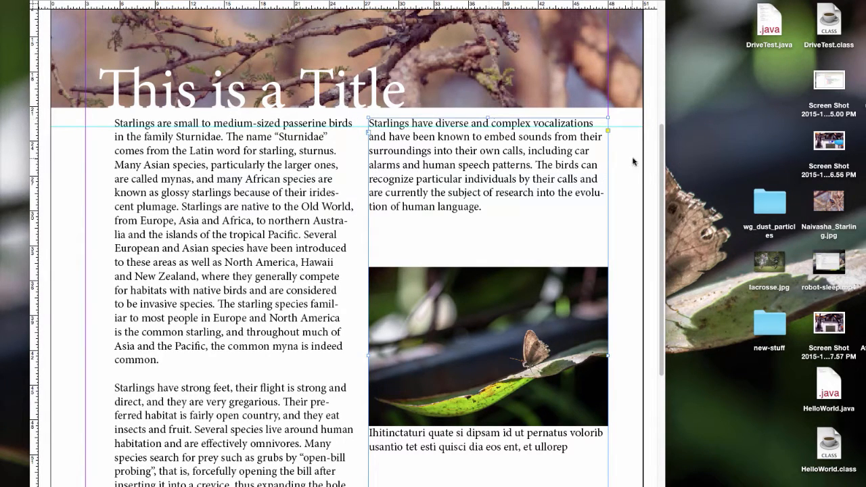
Step: Add another horizontal guide just under the second line of body text across both columns
{"action": "left_click", "coordinate": [652, 165]}
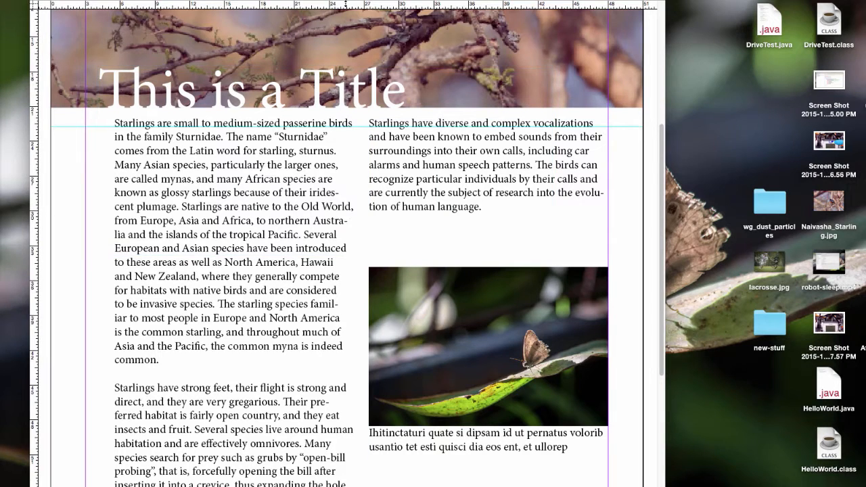
{"action": "left_click_drag", "start_coordinate": [346, 6], "coordinate": [380, 140]}
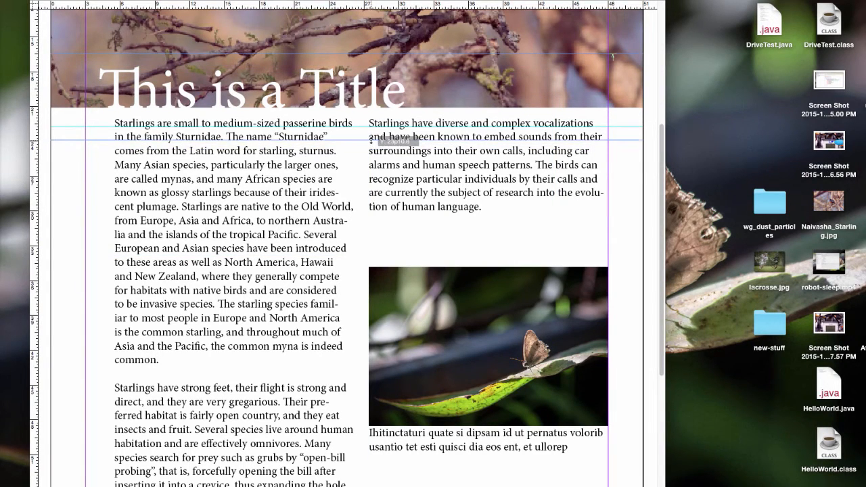
{"action": "left_click", "coordinate": [635, 207]}
Step: Shorten the first column to end after its first paragraph and thread the remaining text into a frame below, narrowed to about the column width
{"action": "left_click", "coordinate": [284, 234]}
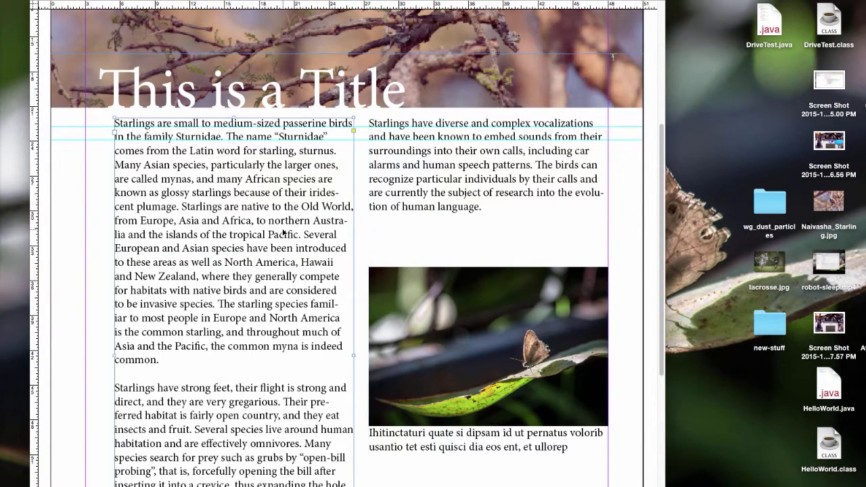
{"action": "scroll", "coordinate": [655, 223], "scroll_direction": "down", "scroll_amount": 4}
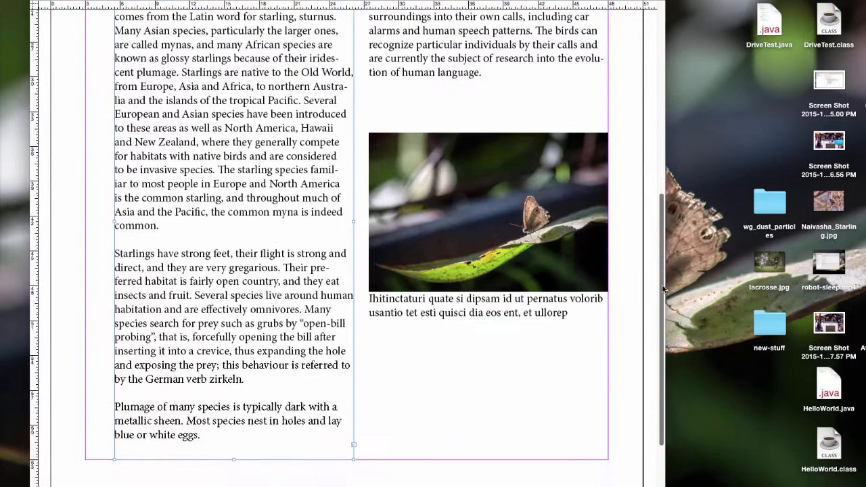
{"action": "left_click_drag", "start_coordinate": [233, 459], "coordinate": [220, 236]}
{"action": "left_click", "coordinate": [354, 220]}
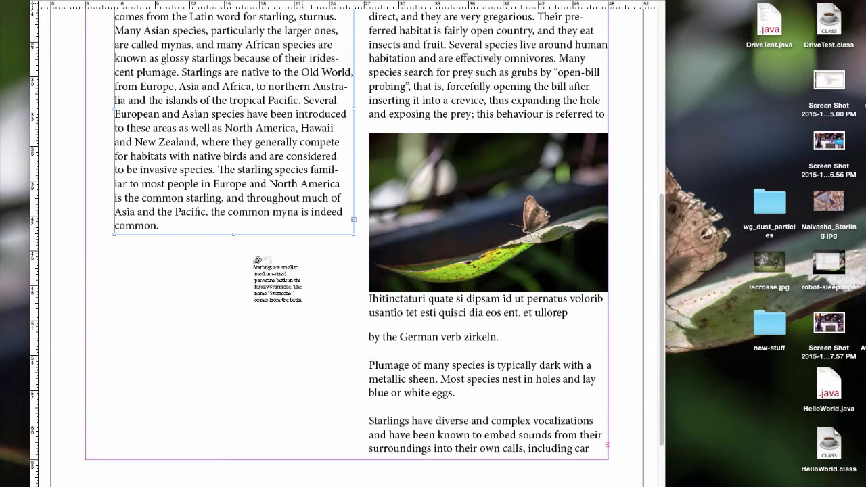
{"action": "left_click", "coordinate": [112, 250]}
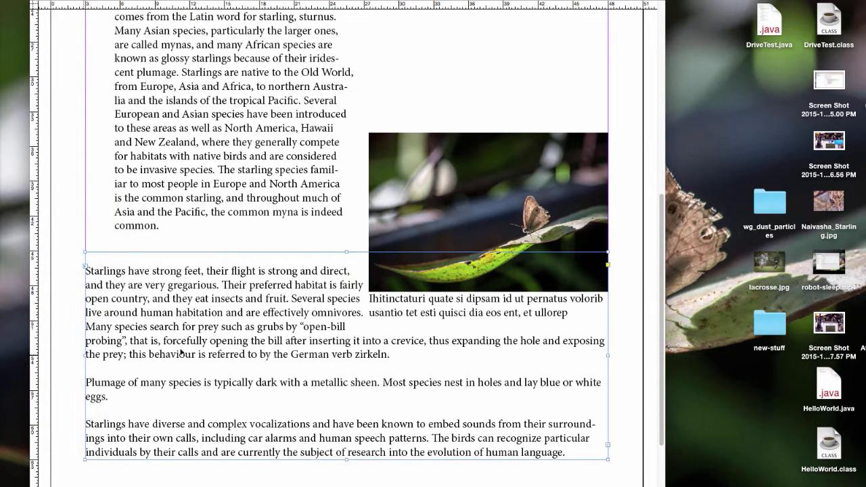
{"action": "left_click_drag", "start_coordinate": [610, 357], "coordinate": [358, 355]}
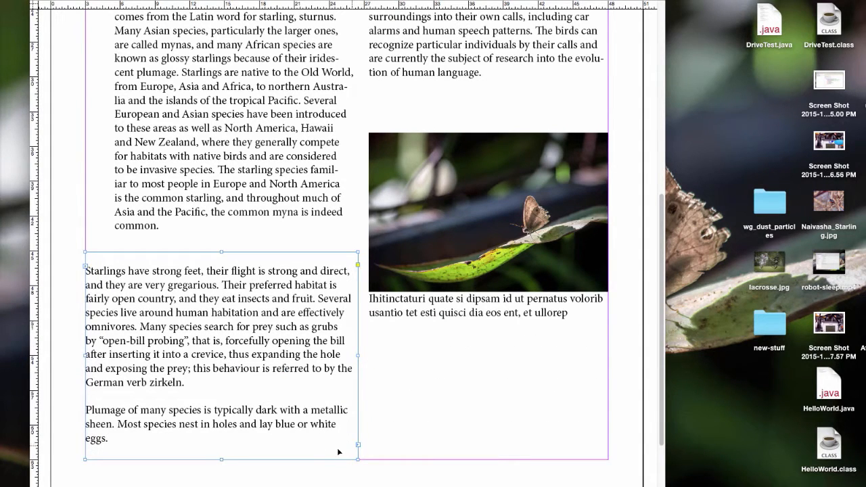
Step: End the "Starlings have strong feet" frame after its paragraph and thread the "Plumage" text into a new frame below, narrowed to about column width
{"action": "left_click_drag", "start_coordinate": [222, 459], "coordinate": [223, 395]}
{"action": "left_click", "coordinate": [358, 381]}
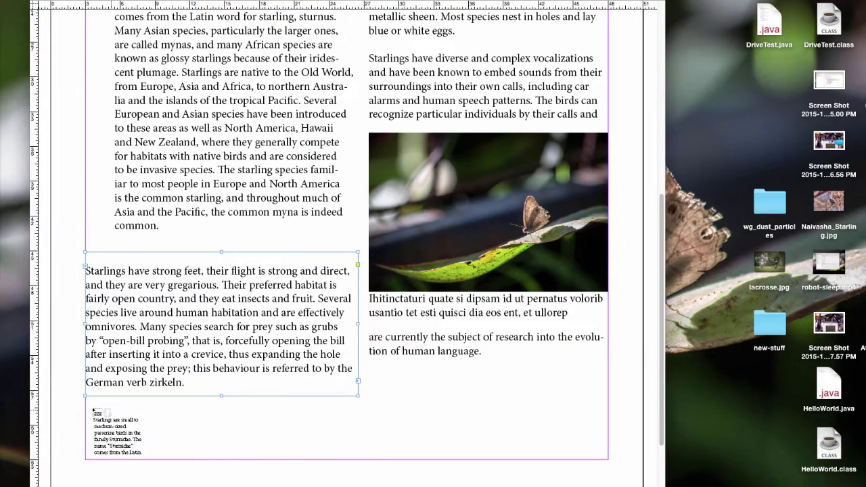
{"action": "left_click", "coordinate": [85, 415]}
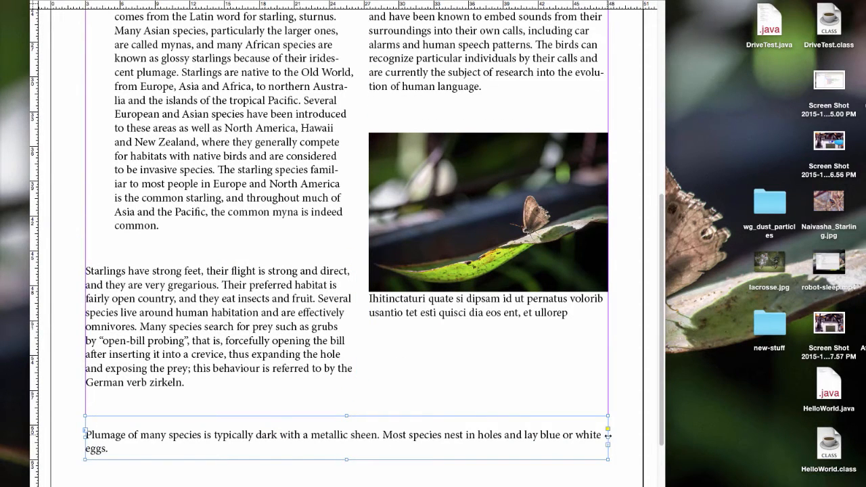
{"action": "left_click_drag", "start_coordinate": [607, 435], "coordinate": [346, 435]}
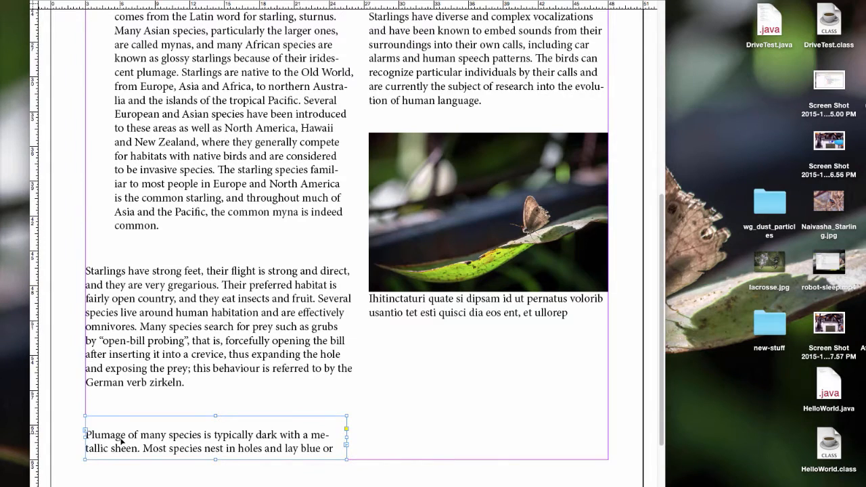
Step: Move the "Plumage" frame slightly up and inward, and extend its bottom edge to fit the whole paragraph
{"action": "left_click_drag", "start_coordinate": [122, 441], "coordinate": [135, 428]}
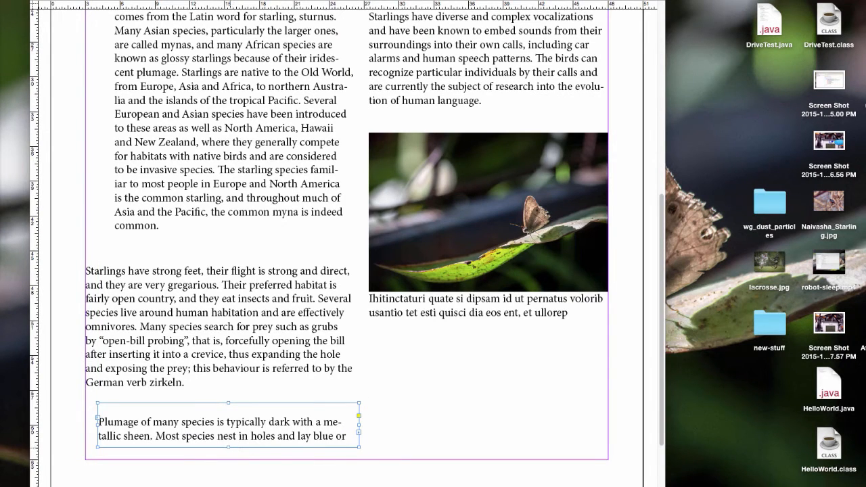
{"action": "left_click_drag", "start_coordinate": [228, 446], "coordinate": [234, 470]}
{"action": "left_click", "coordinate": [248, 481]}
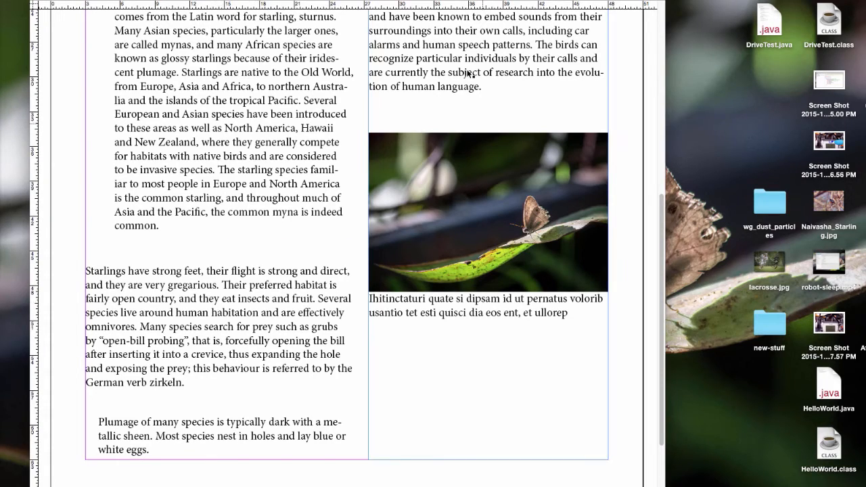
{"action": "scroll", "coordinate": [661, 325], "scroll_direction": "up", "scroll_amount": 2}
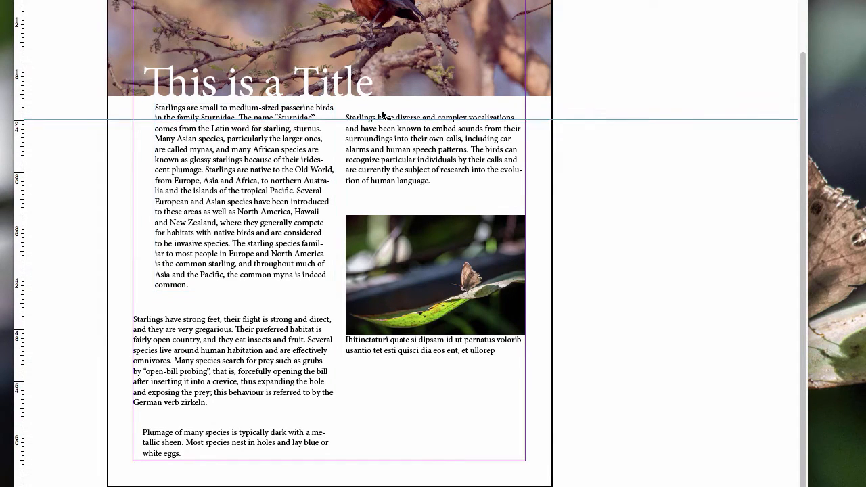
Step: Format the whole "Starlings have strong feet" paragraph in Apple Chancery at 13 pt
{"action": "left_click", "coordinate": [156, 336]}
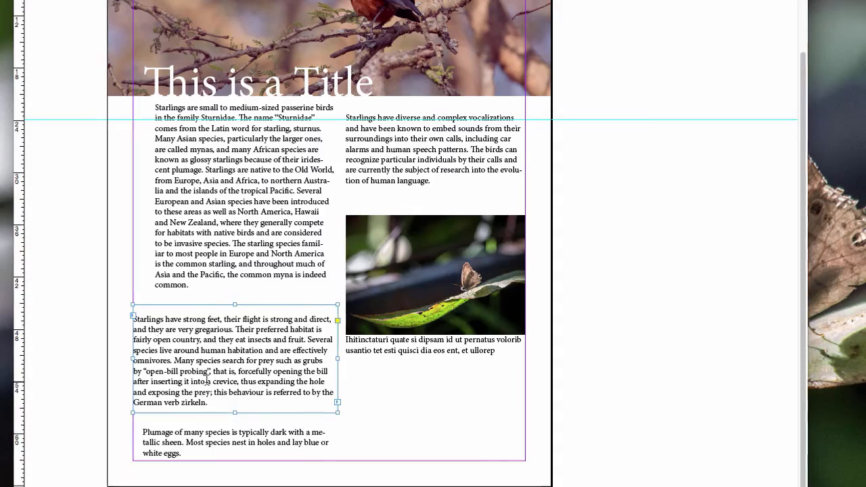
{"action": "triple_click", "coordinate": [209, 373]}
{"action": "left_click", "coordinate": [220, 403]}
{"action": "left_click_drag", "start_coordinate": [251, 426], "coordinate": [171, 361]}
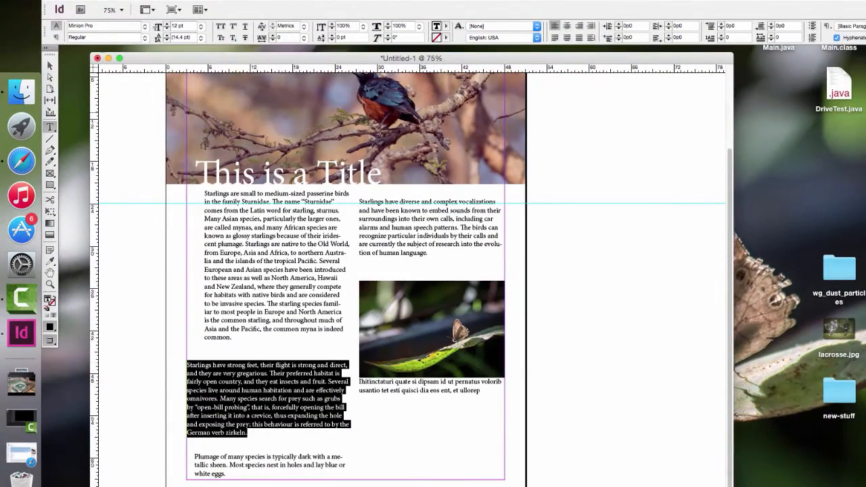
{"action": "left_click", "coordinate": [146, 27]}
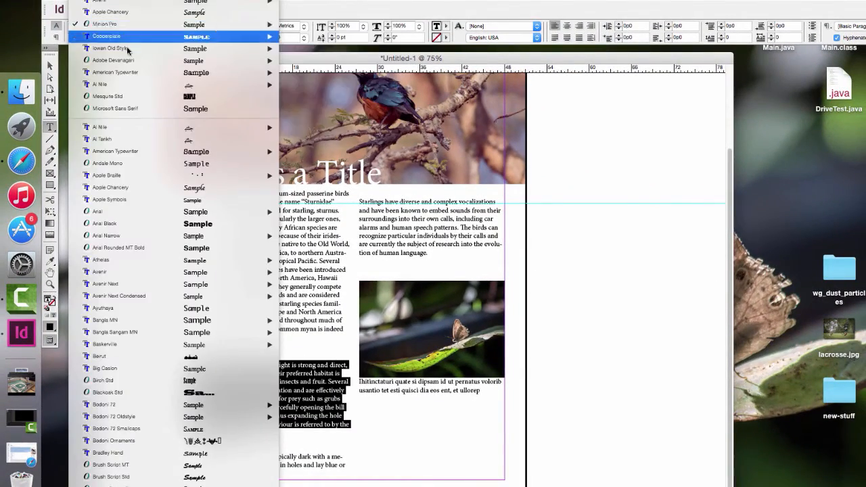
{"action": "left_click", "coordinate": [117, 188]}
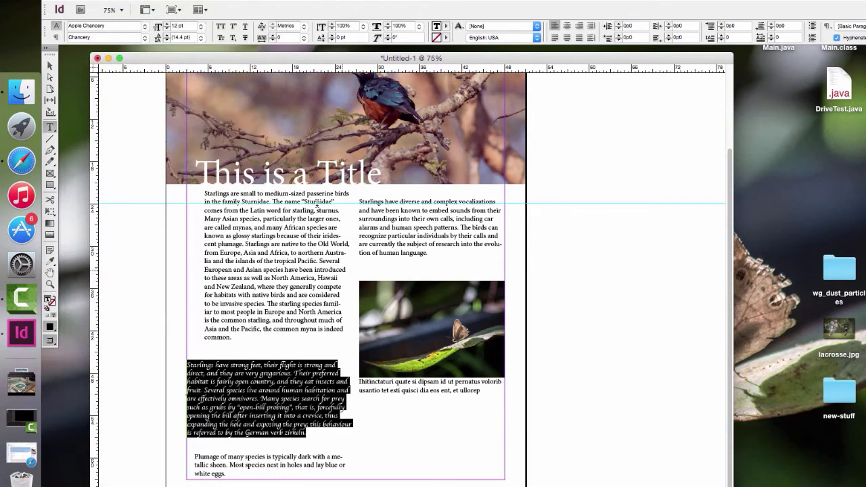
{"action": "left_click", "coordinate": [167, 24]}
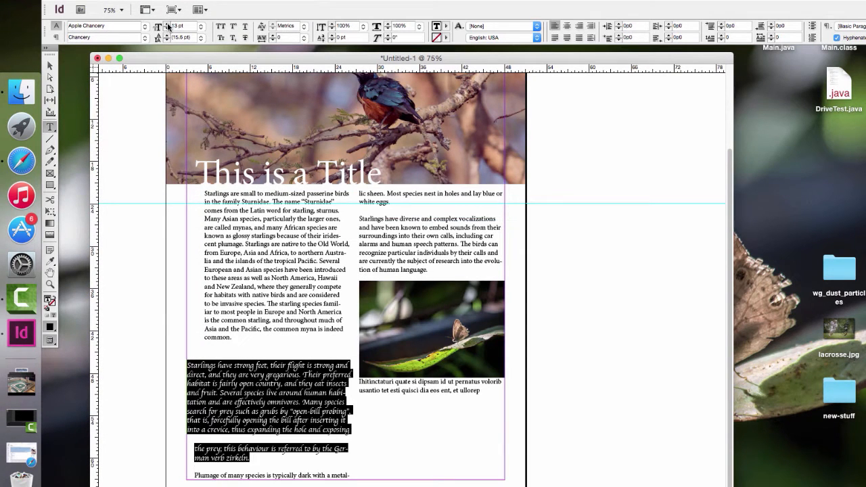
Step: Undo the font and size changes on the "Starlings have strong feet" paragraph along with the last guide move
{"action": "left_click", "coordinate": [50, 65]}
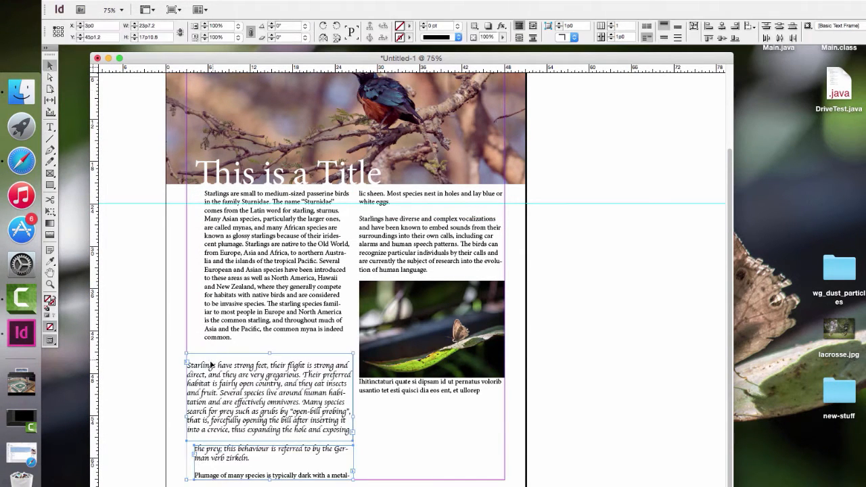
{"action": "left_click", "coordinate": [162, 349]}
{"action": "key", "text": "super+z"}
{"action": "key", "text": "super+z"}
{"action": "key", "text": "super+z"}
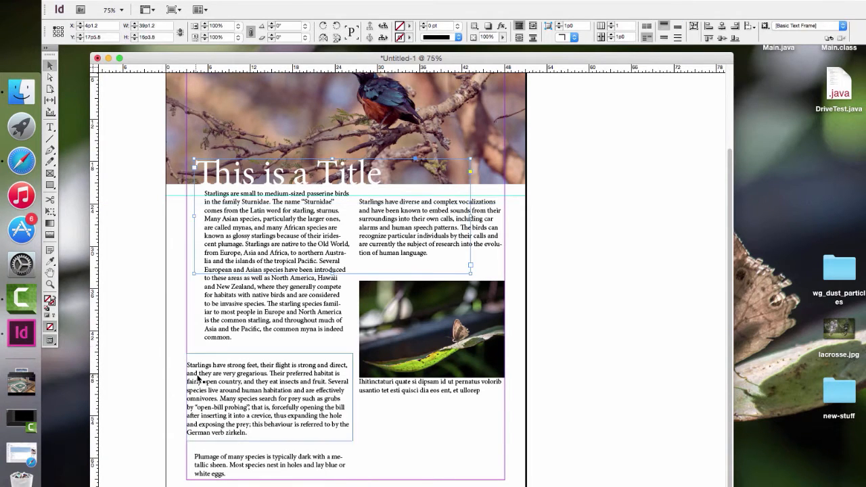
{"action": "left_click", "coordinate": [178, 368]}
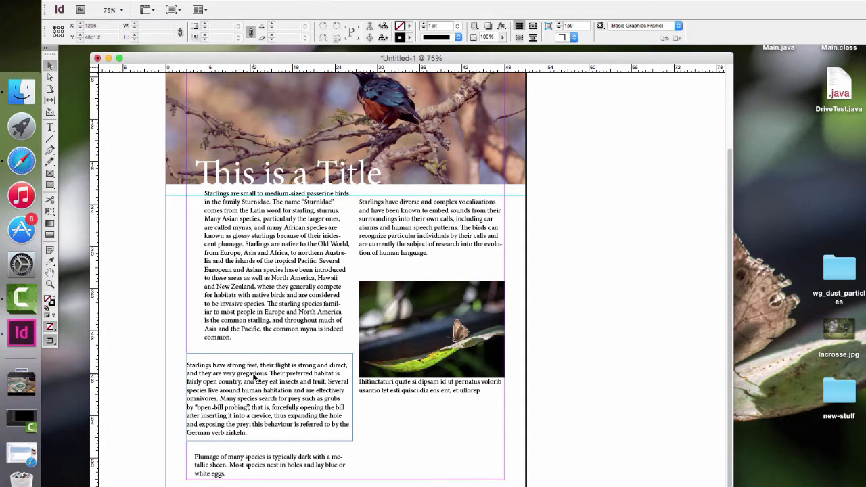
Step: Add a vertical guide along the first text frame's left edge and align the left edges of the two frames below to it
{"action": "left_click_drag", "start_coordinate": [94, 254], "coordinate": [204, 256]}
{"action": "left_click", "coordinate": [218, 399]}
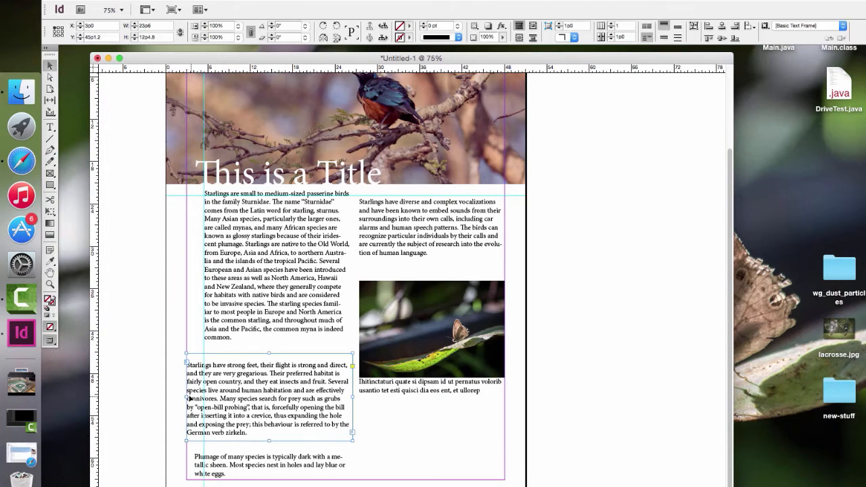
{"action": "left_click_drag", "start_coordinate": [187, 396], "coordinate": [204, 396]}
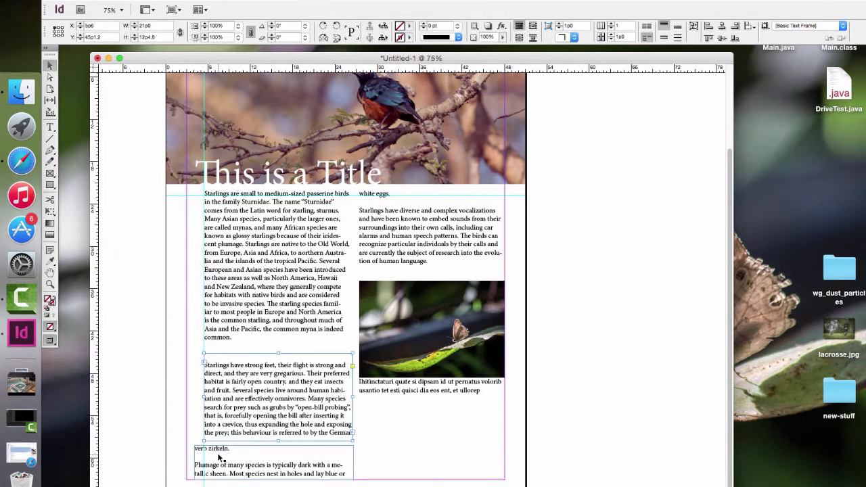
{"action": "left_click", "coordinate": [195, 465]}
{"action": "left_click_drag", "start_coordinate": [193, 464], "coordinate": [205, 464]}
Step: Extend the bottom edge of the "Starlings have strong feet" frame to a height of 13p0 to fit its last line
{"action": "left_click", "coordinate": [340, 403]}
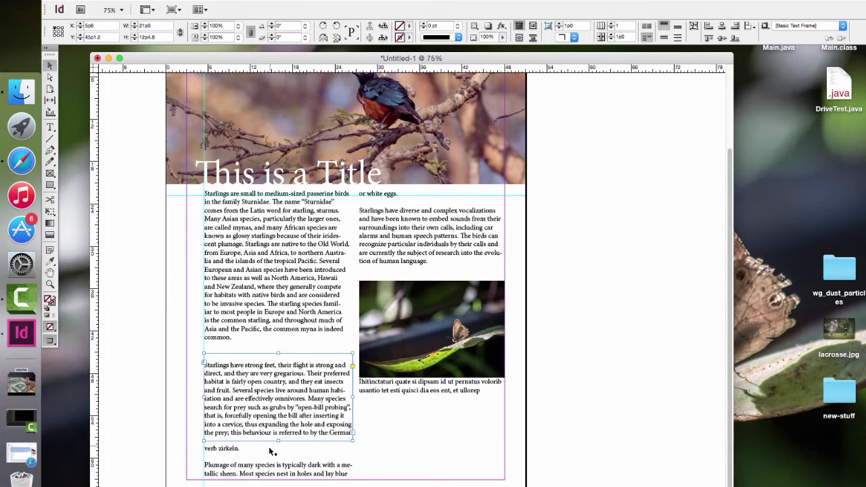
{"action": "left_click_drag", "start_coordinate": [278, 440], "coordinate": [278, 446]}
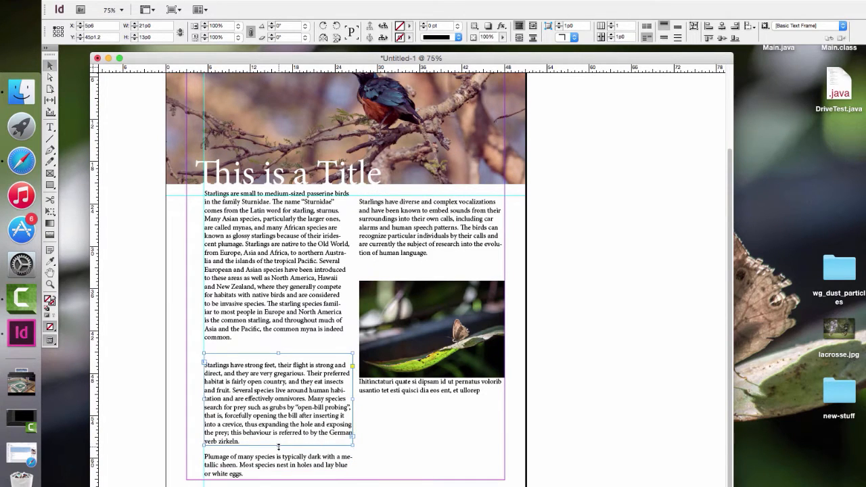
{"action": "left_click", "coordinate": [357, 486]}
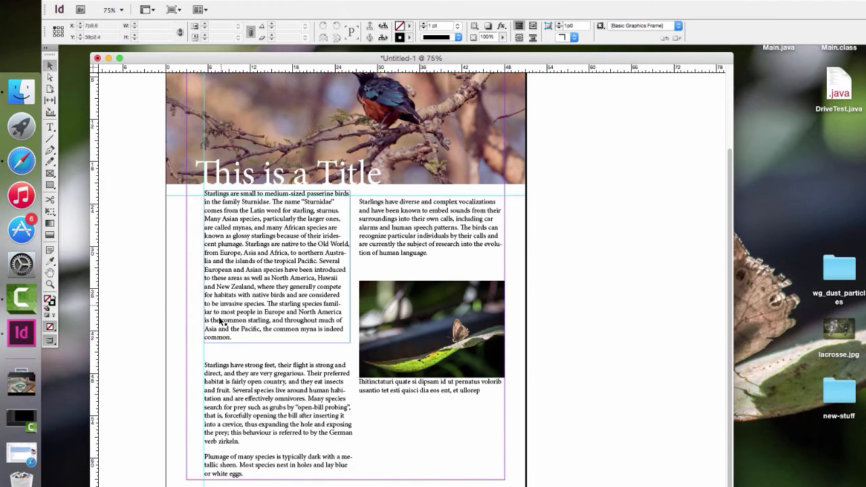
Step: Move the vertical guide off the page onto the pasteboard beside it
{"action": "left_click_drag", "start_coordinate": [205, 352], "coordinate": [111, 354]}
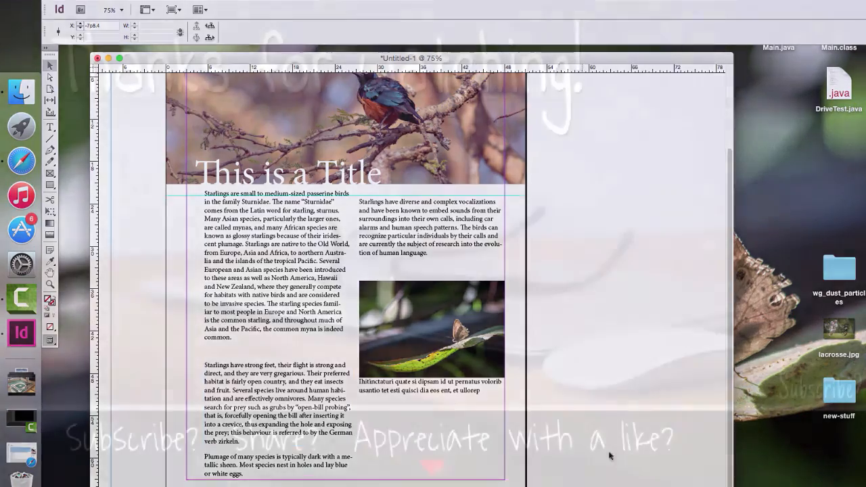